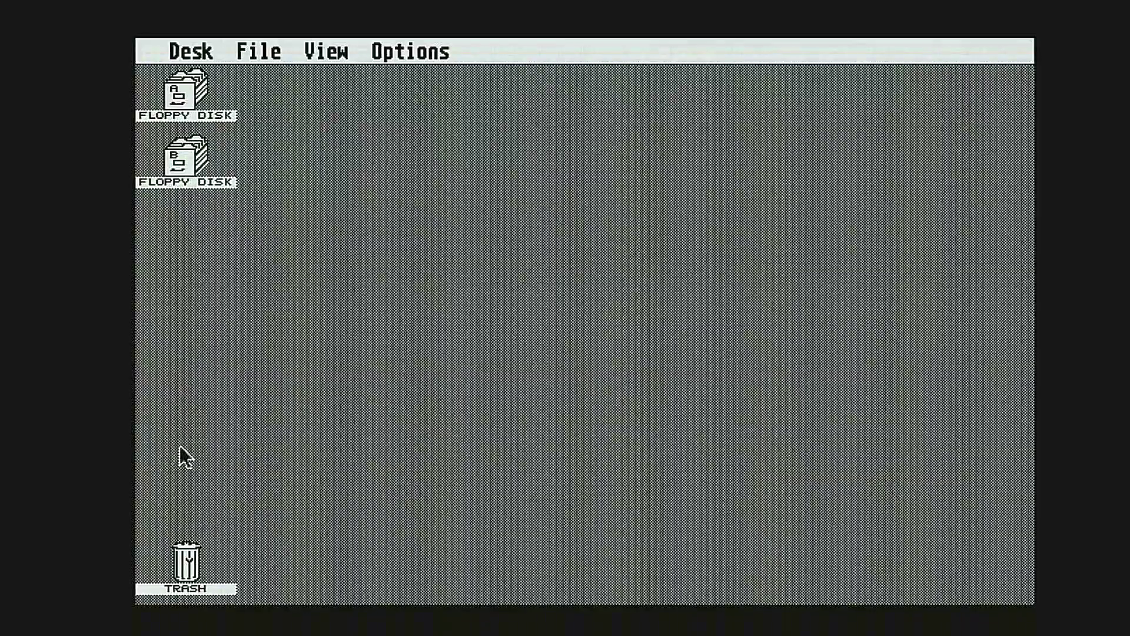
- Open floppy disk A, run the PPP13U.PRG partitioner and select the ACSI 0 drive
left_click(174, 99)
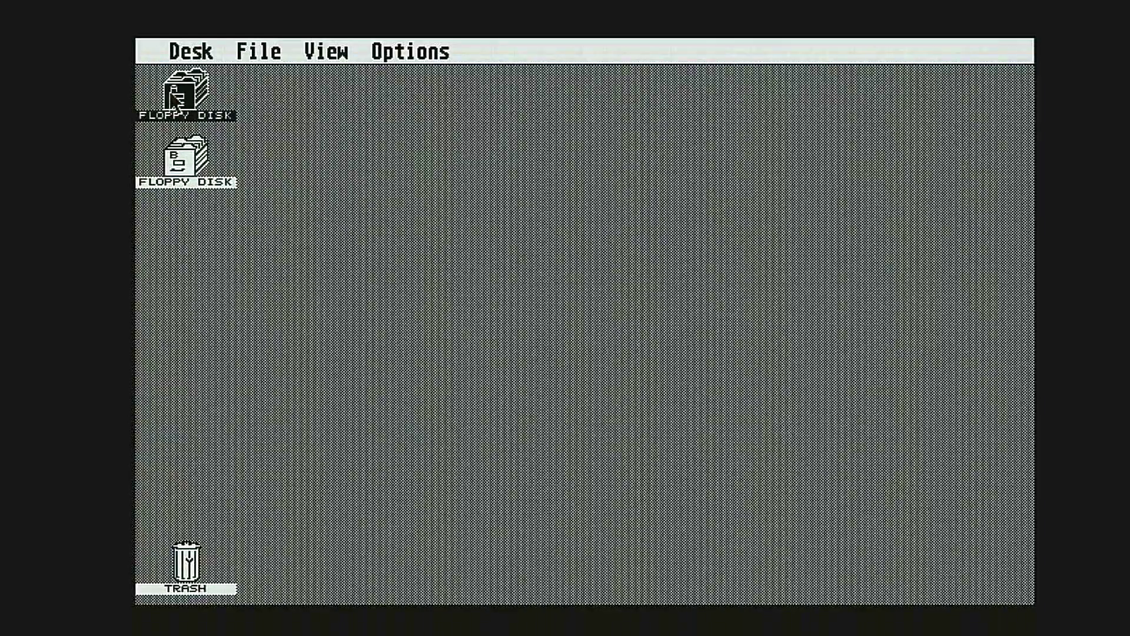
double_click(176, 100)
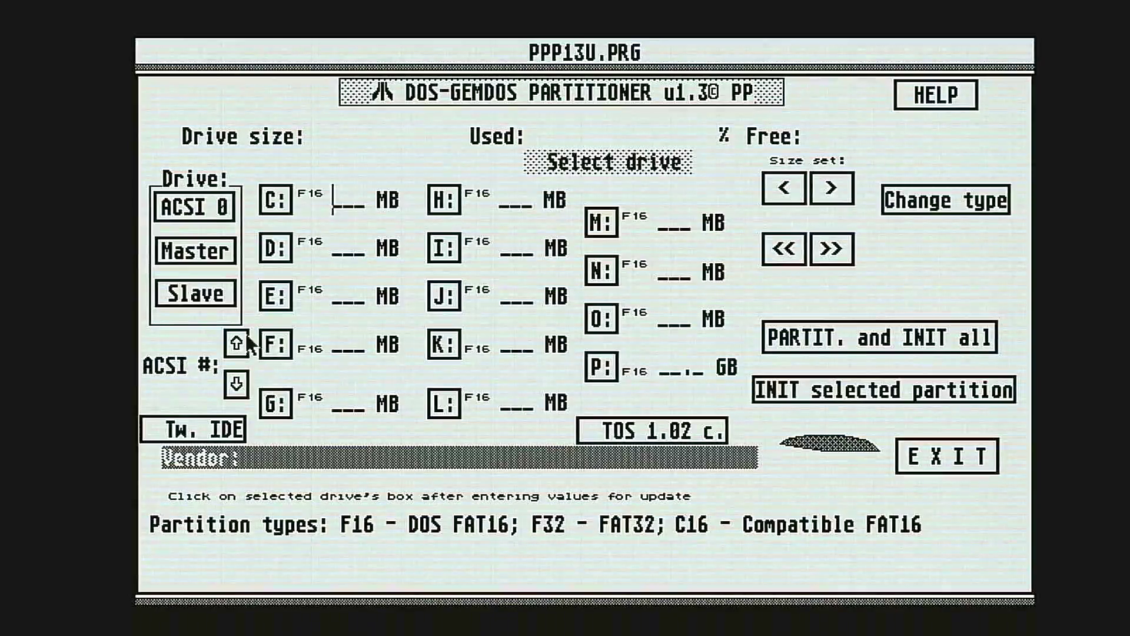
left_click(194, 212)
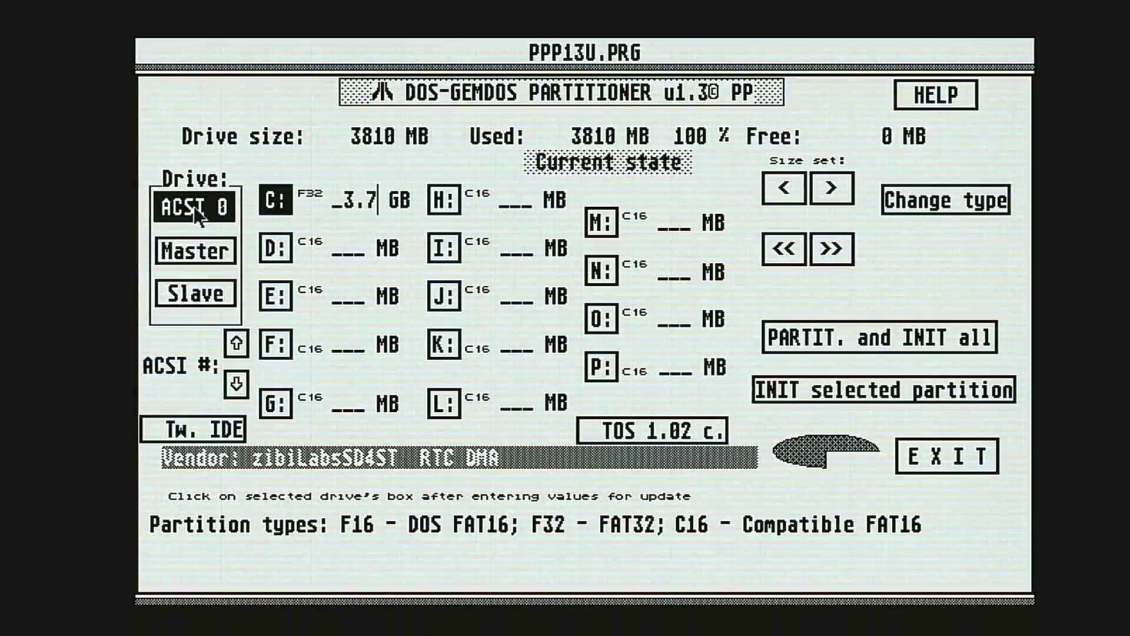
- Change partition C to the regular C16 type and set its size to 512 MB
left_click(310, 195)
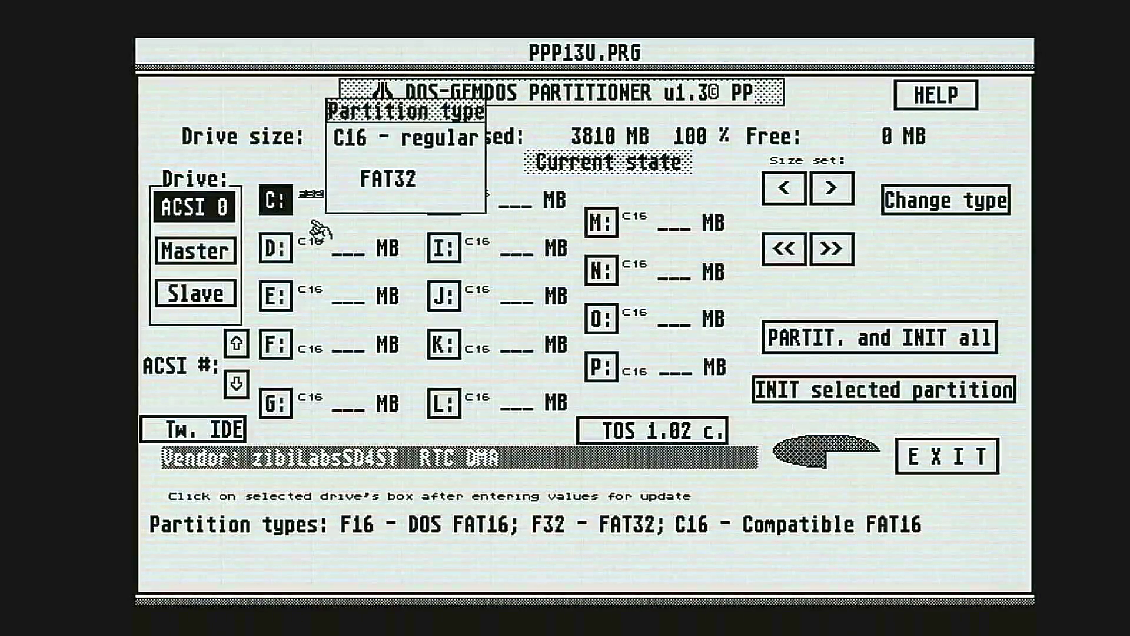
left_click(398, 140)
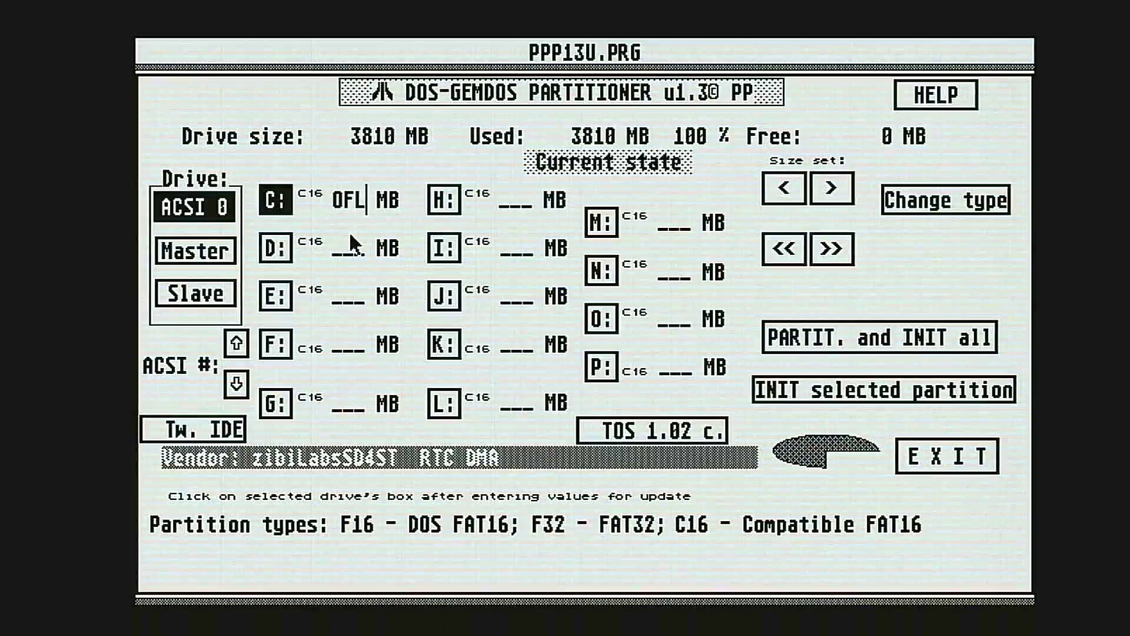
key("BackSpace")
key("BackSpace")
key("BackSpace")
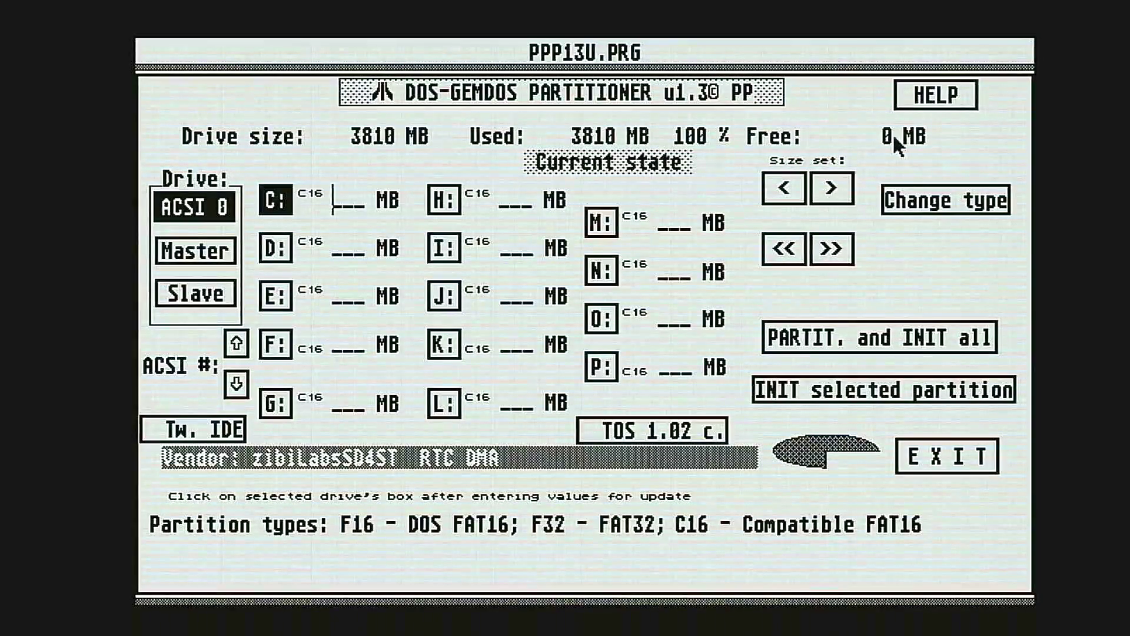
left_click(823, 199)
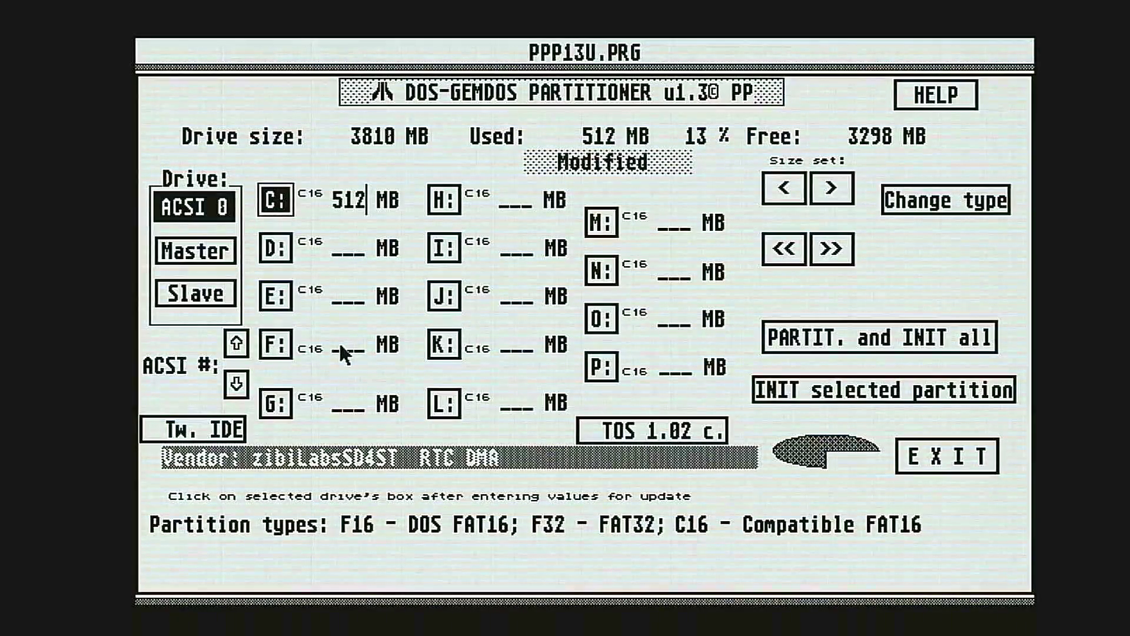
- Set partitions D and E to 512 MB each and reselect partition C to update the layout
key("Return")
type("512")
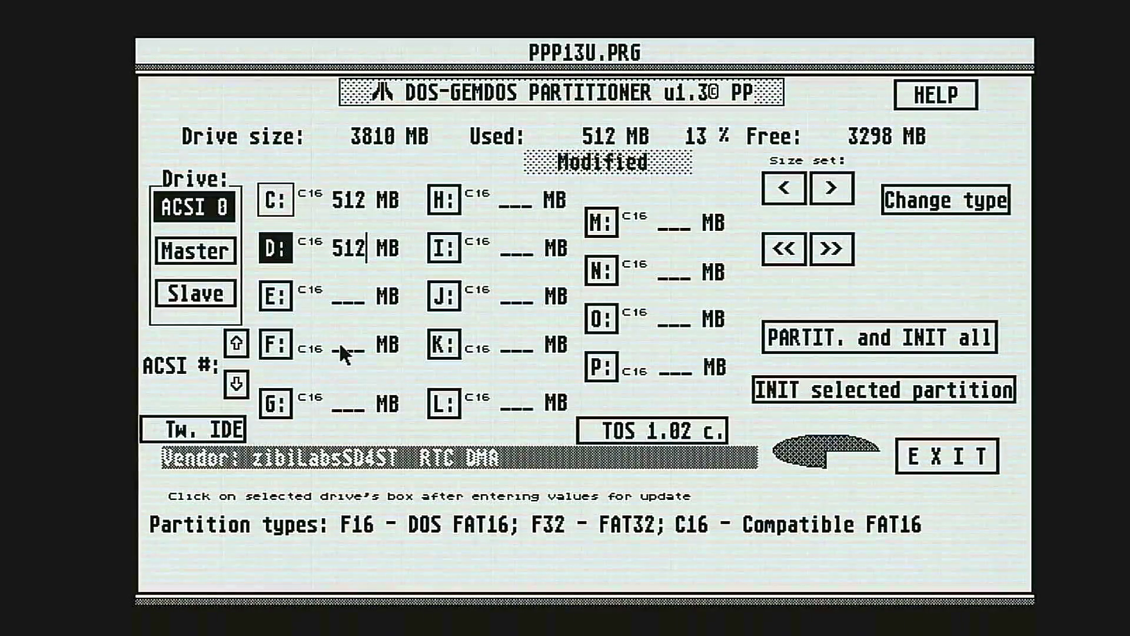
key("Return")
type("512")
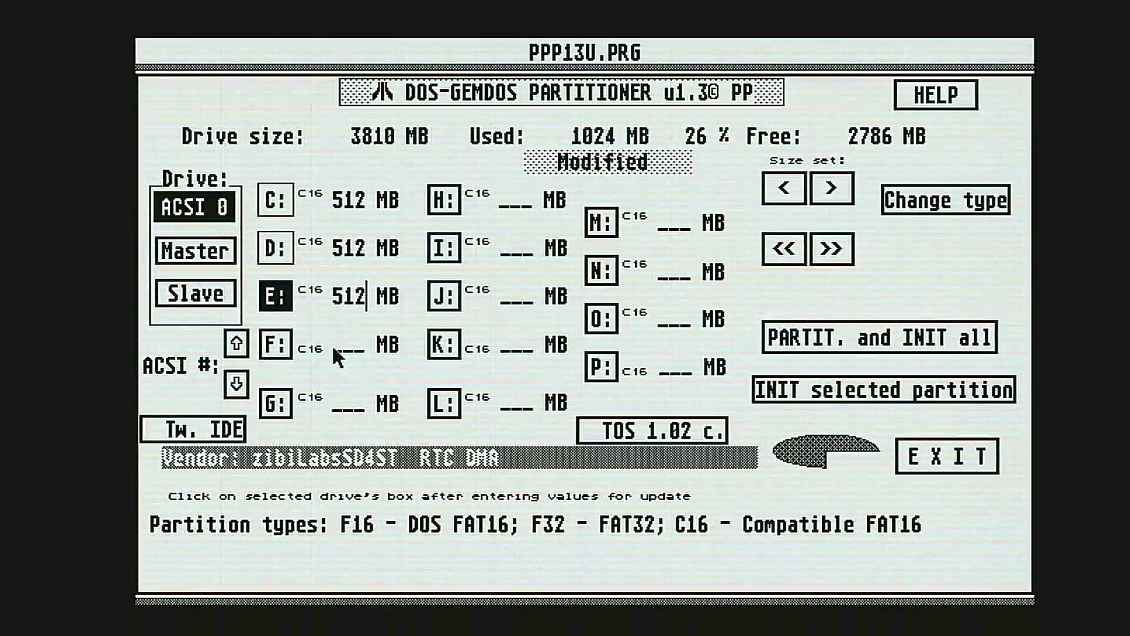
key("Return")
left_click(266, 194)
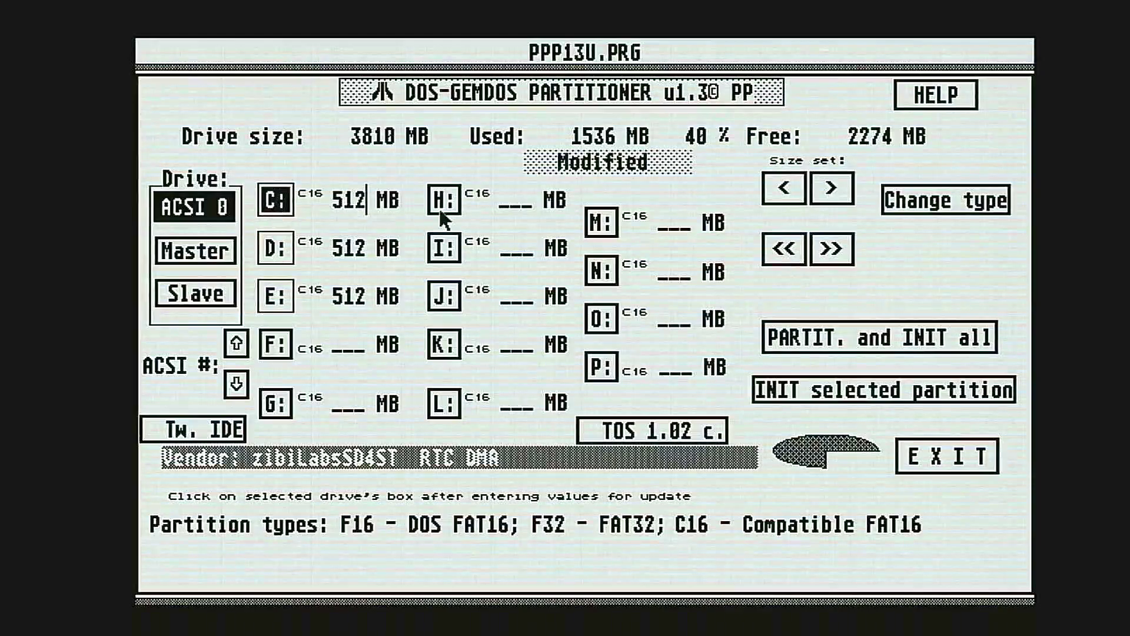
- Partition and initialise the whole drive, accepting the data deletion, and reload ACSI 0 to check its layout
left_click(878, 341)
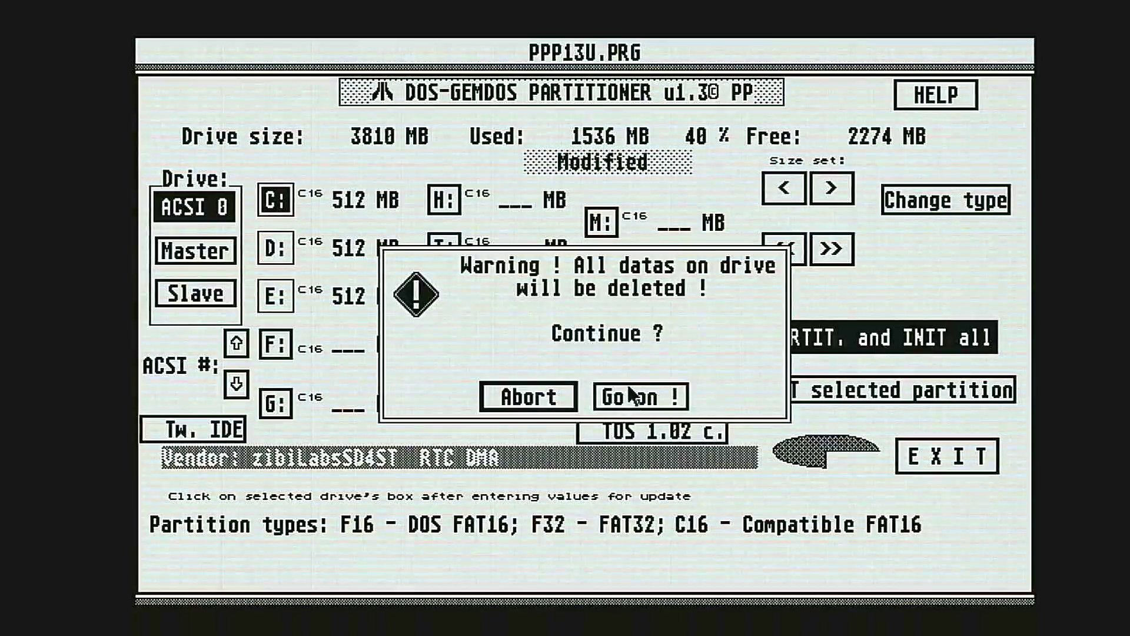
left_click(635, 404)
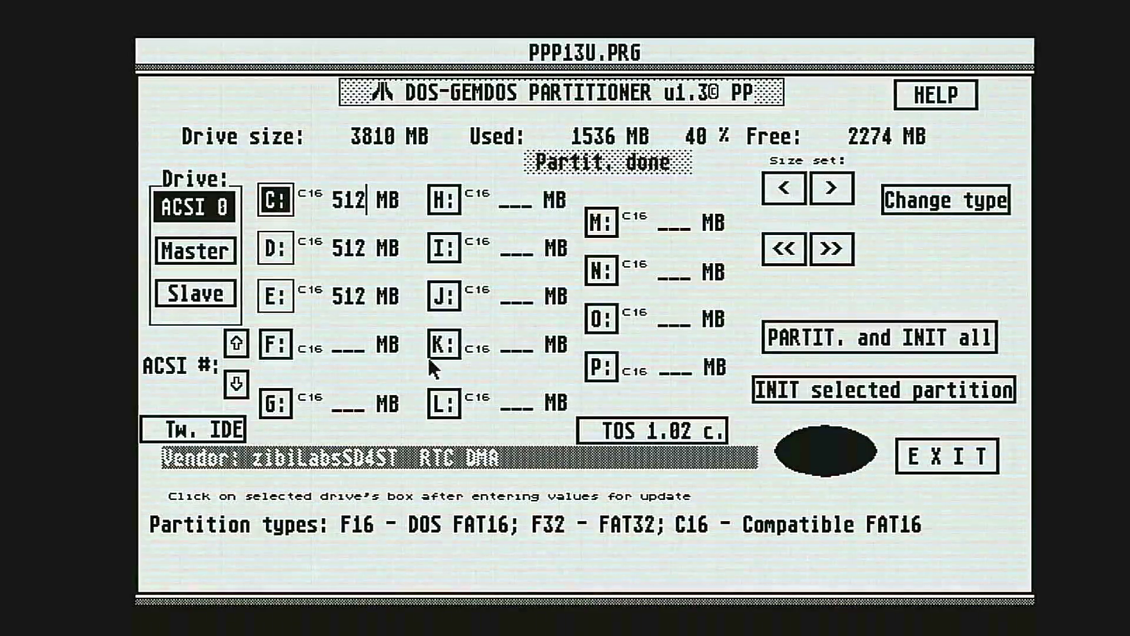
left_click(200, 209)
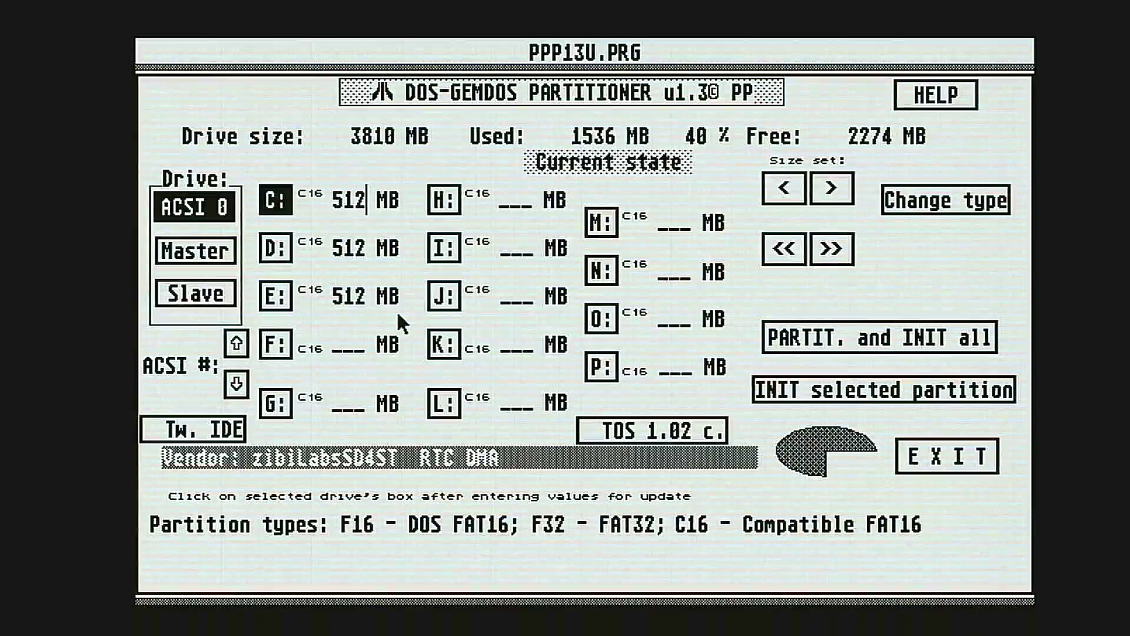
- Exit the partitioner and install the ACSI hard disk driver from AII_103.TOS on target 0
left_click(957, 465)
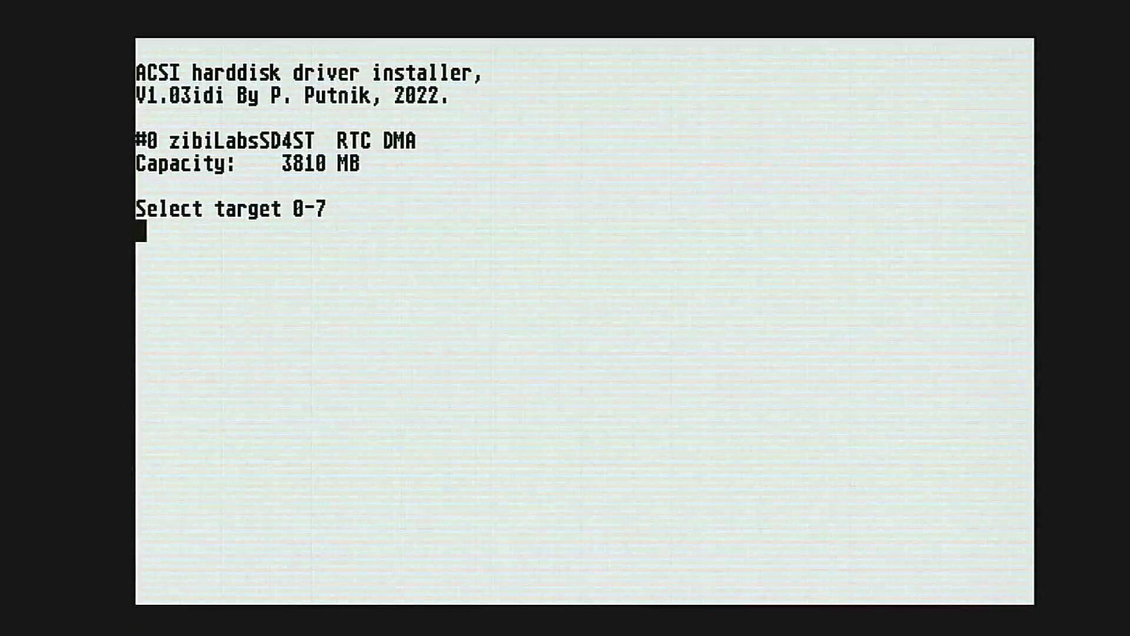
type("0")
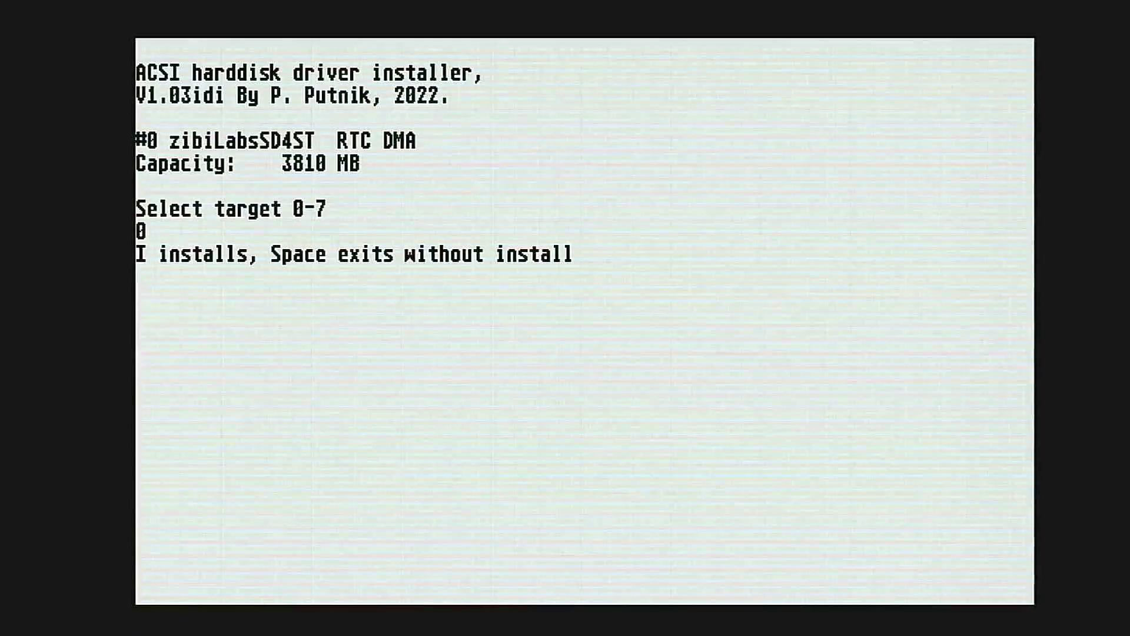
type("i")
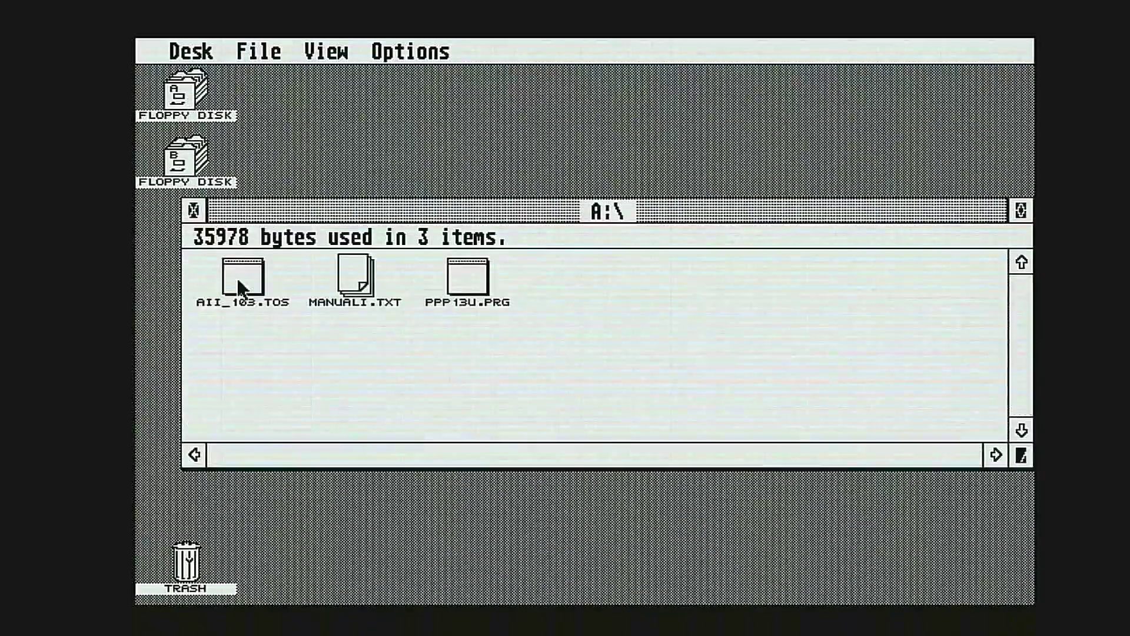
- Close the floppy disk A window and open hard disk C from the desktop
left_click(194, 211)
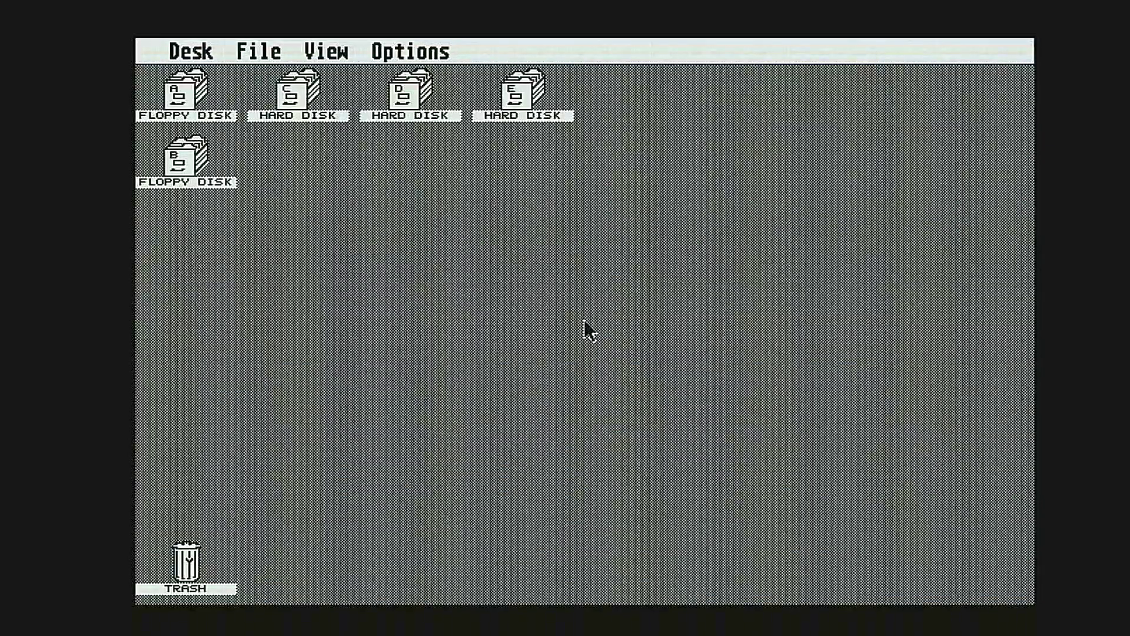
double_click(304, 105)
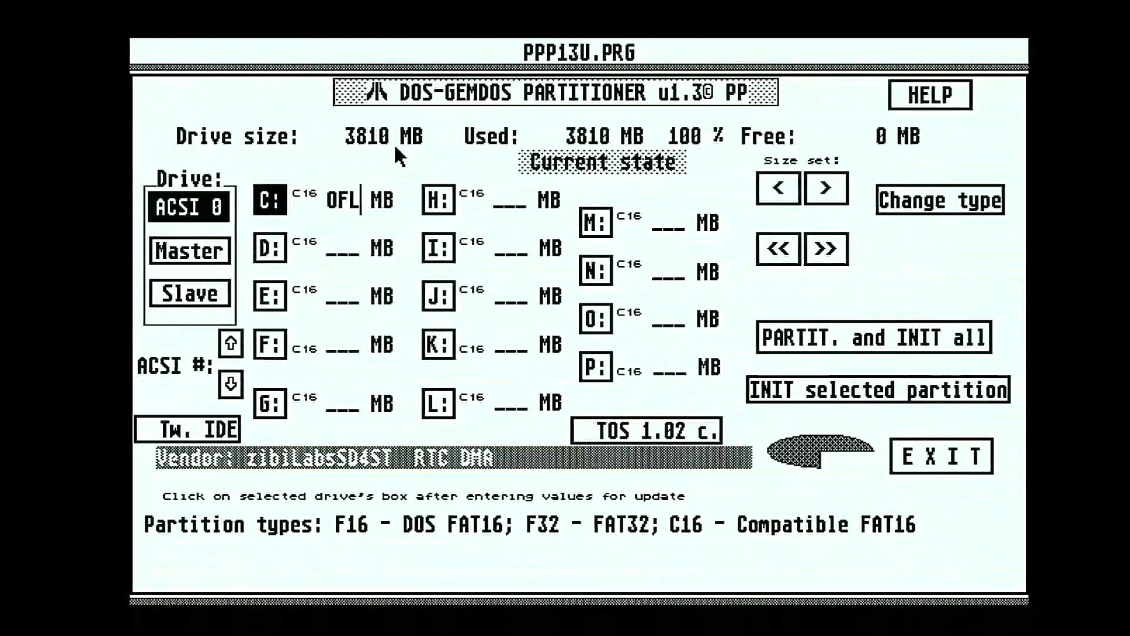
- Set partitions C, D and E to 512 MB each and start partitioning and initialising the whole ACSI 0 drive
type("512")
key("Return")
type("512")
key("Return")
type("512")
key("Return")
left_click(871, 337)
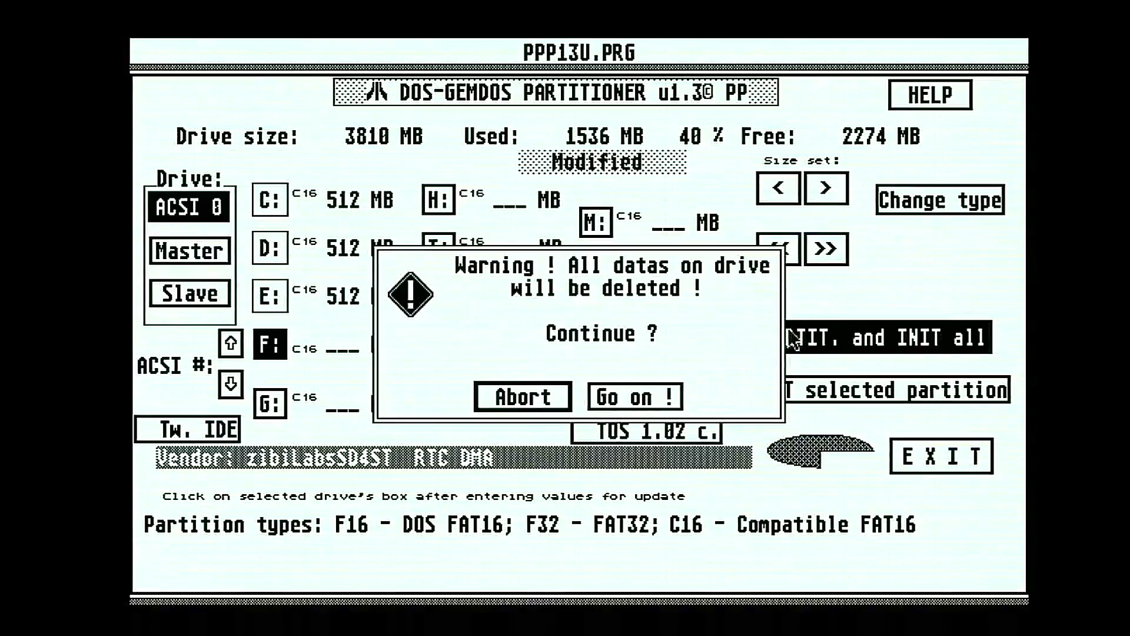